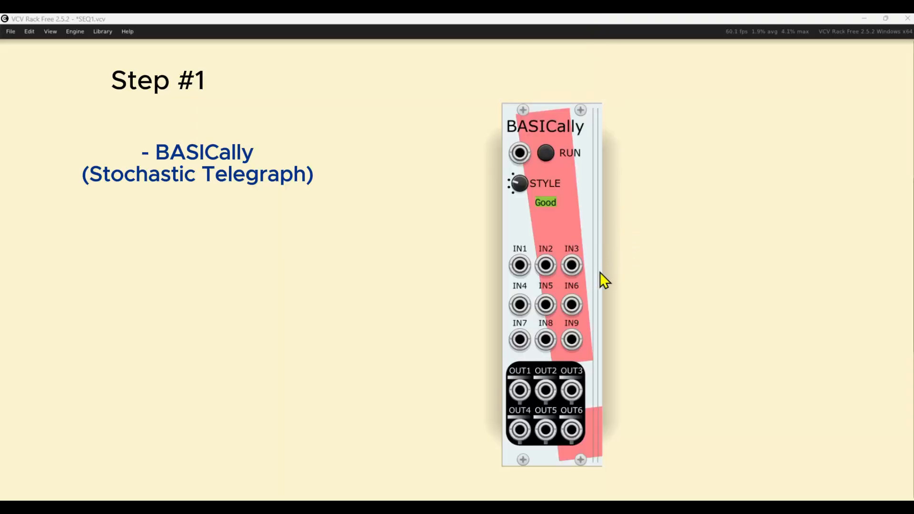
Widen the BASICally module to reveal its code area, and patch REFTONE's V/OCT output into BASICally's IN1.
drag(599, 271, 739, 304)
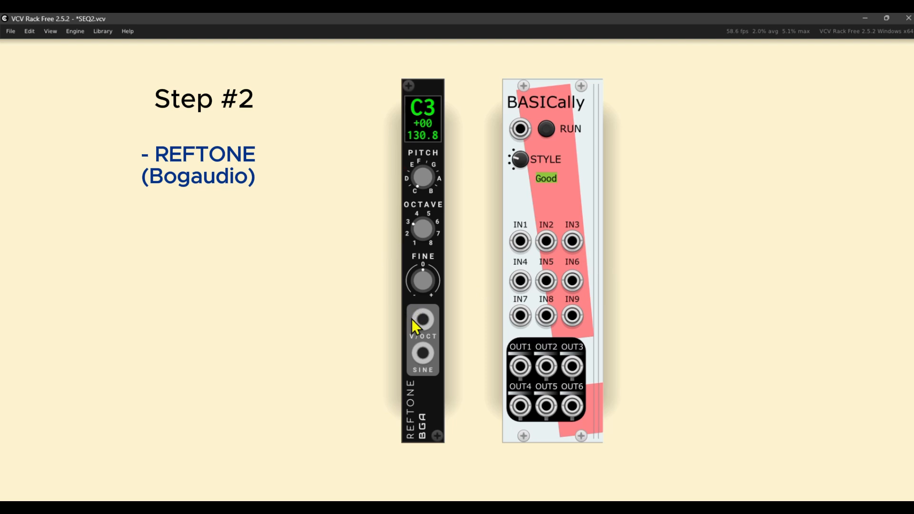
drag(421, 319, 519, 248)
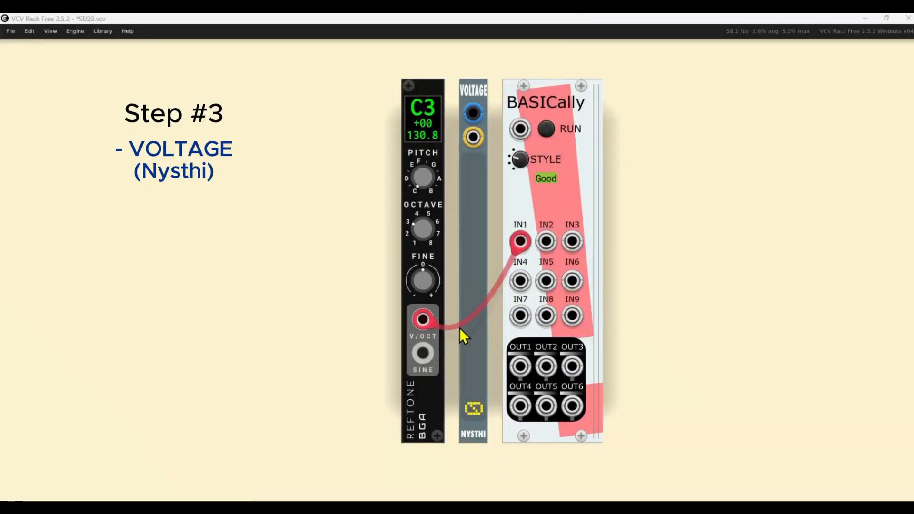
Set the VOLTAGE module to 0.25 and patch its output into BASICally's IN2.
click(475, 410)
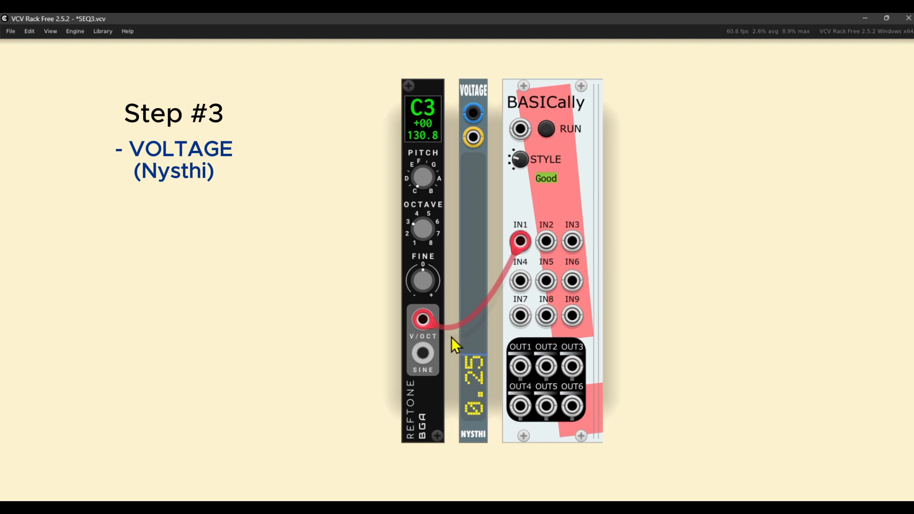
drag(473, 111, 551, 245)
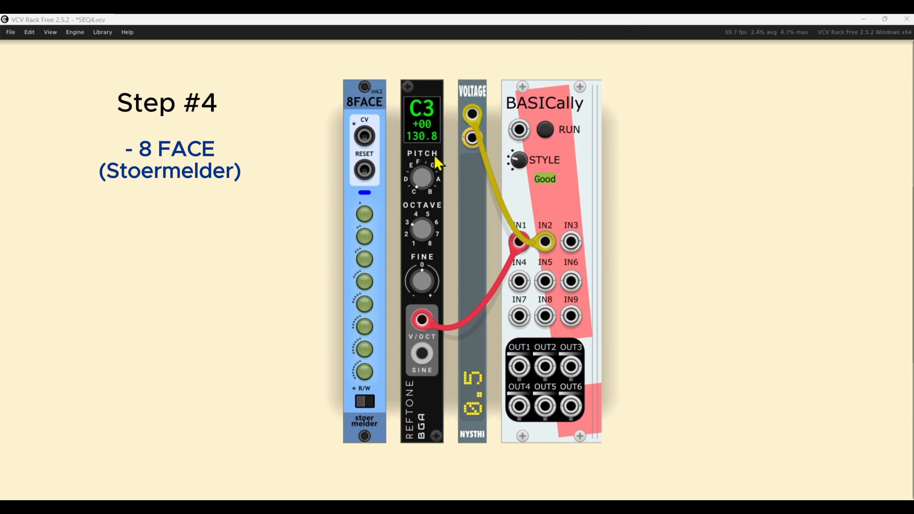
Bind the REFTONE and VOLTAGE modules to 8FACE using its multiple-module binding.
right_click(375, 201)
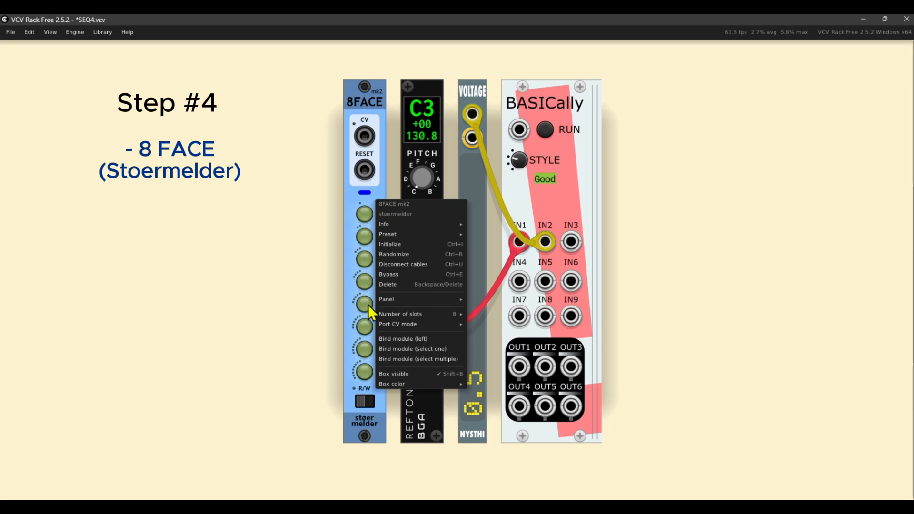
click(403, 357)
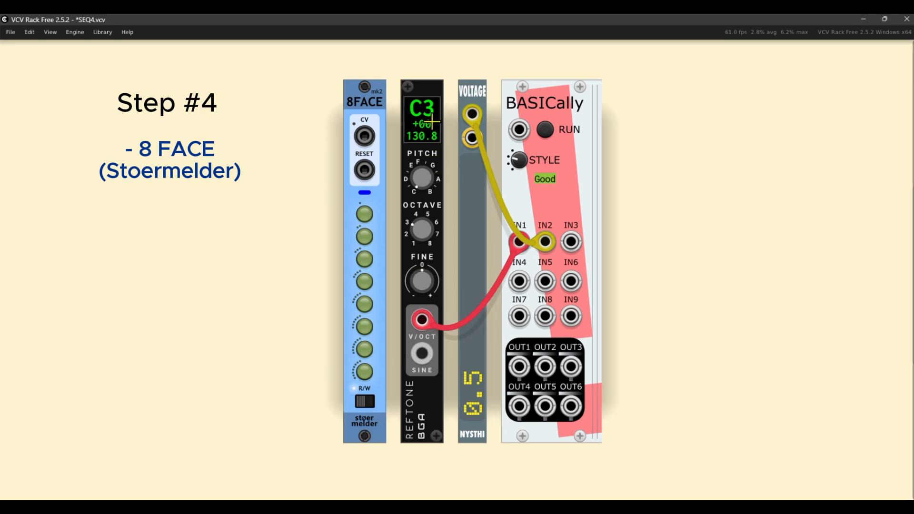
click(434, 89)
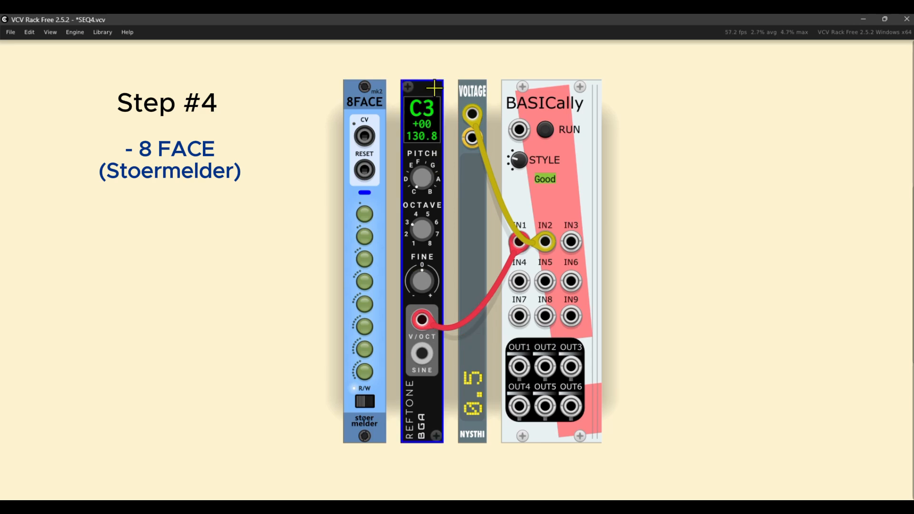
click(475, 92)
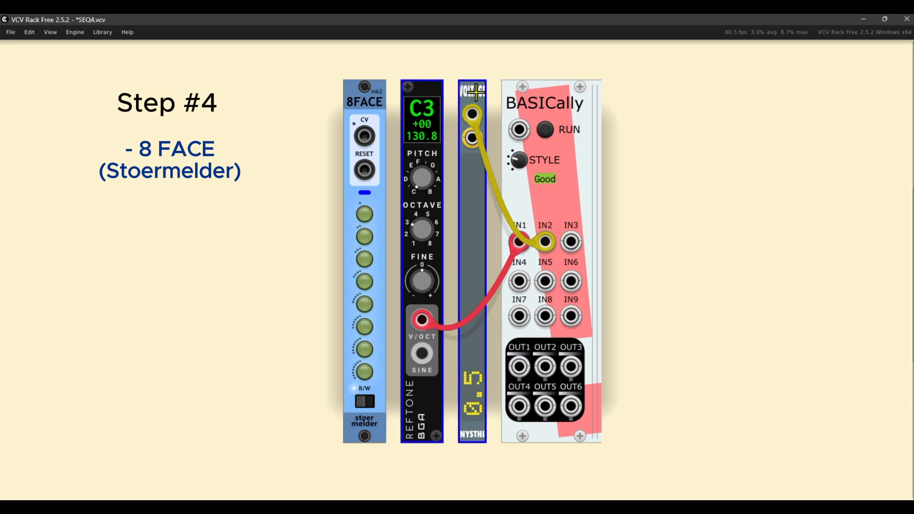
click(708, 151)
Connect the CV input of 8FACE to BASICally's OUT3.
drag(368, 136, 375, 134)
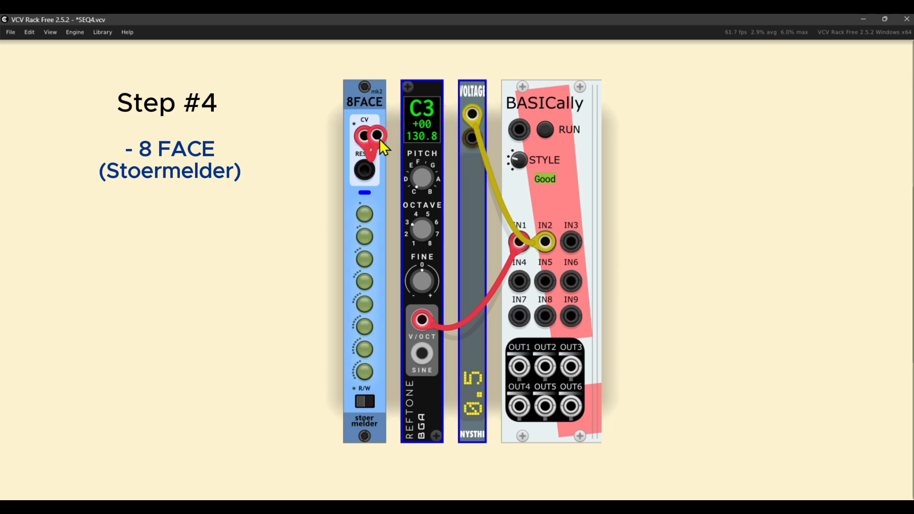
drag(393, 187, 567, 373)
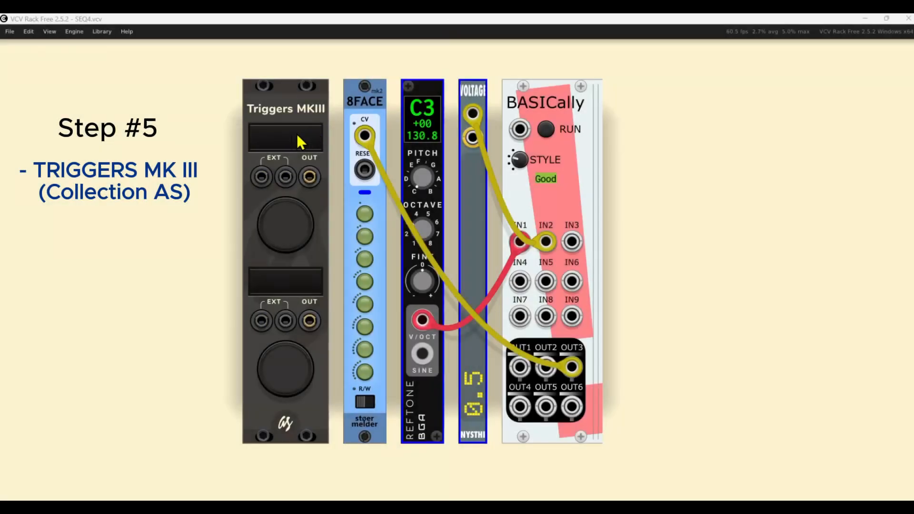
Label the two triggers of Triggers MKIII "RST SEQ" and "RUN SEQ".
click(277, 137)
text(RST SEQ)
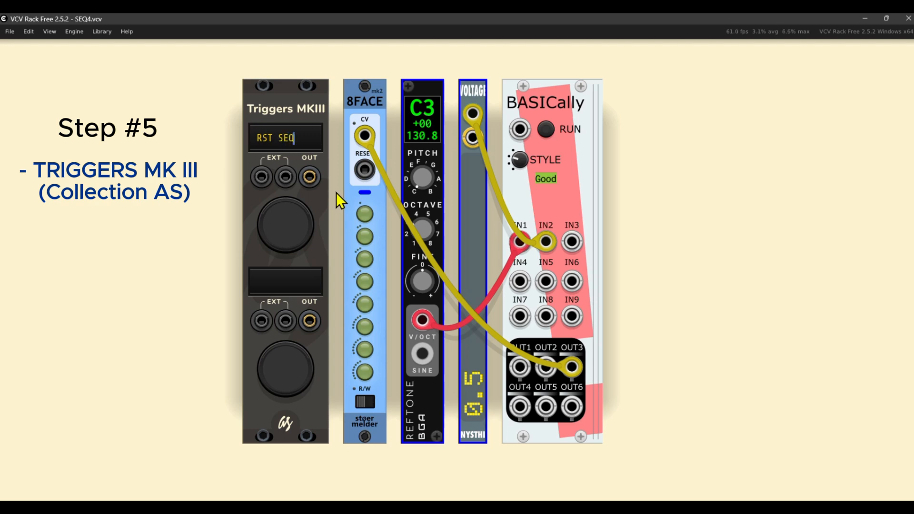
click(278, 282)
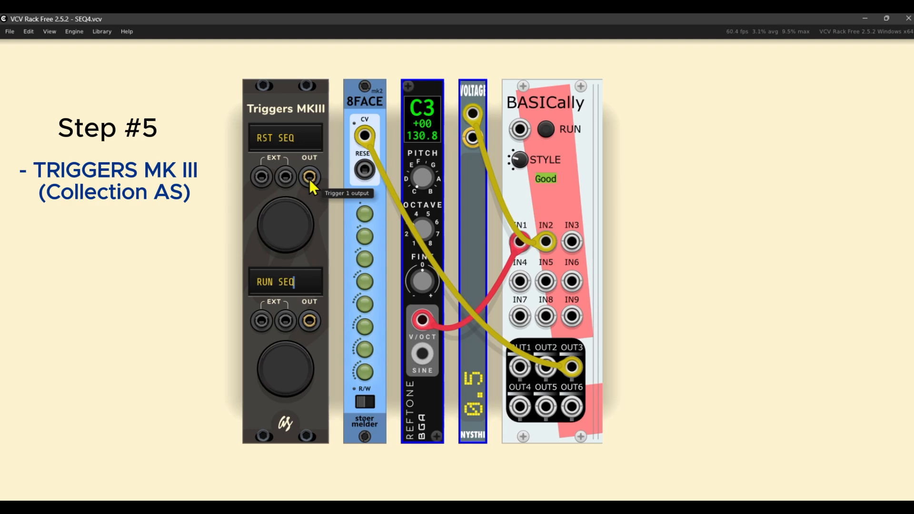
Patch the RST SEQ trigger output to 8FACE's RESET and the RUN SEQ output to BASICally's RUN input.
drag(309, 180, 365, 169)
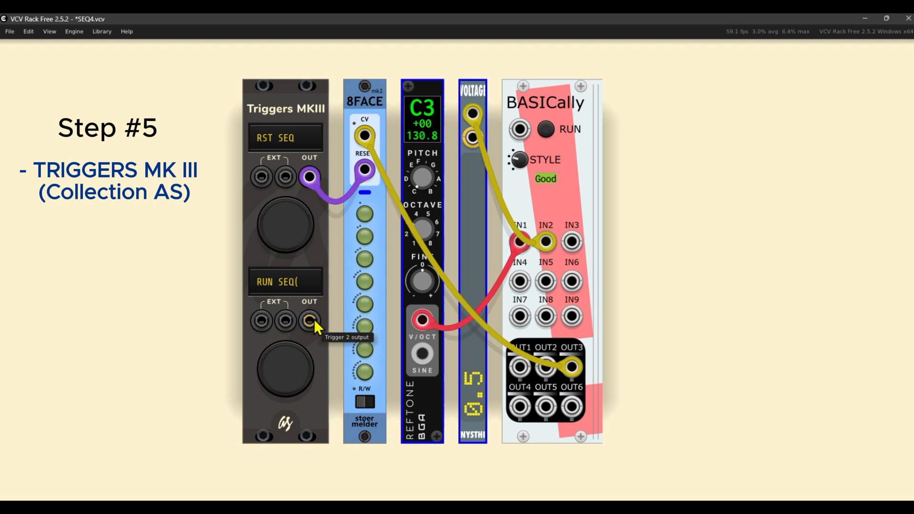
drag(314, 319, 519, 129)
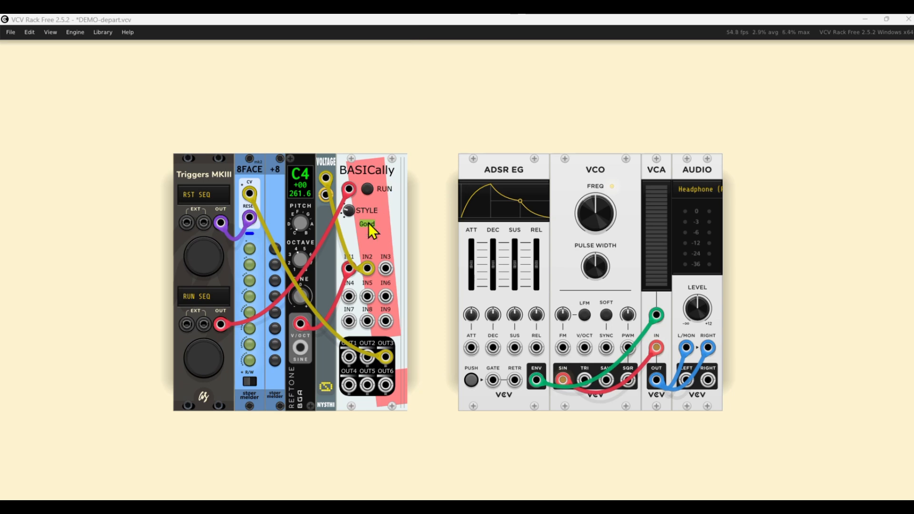
Patch BASICally's OUT1 to the VCO's V/OCT input and OUT2 to the ADSR EG's GATE input.
drag(350, 358, 584, 347)
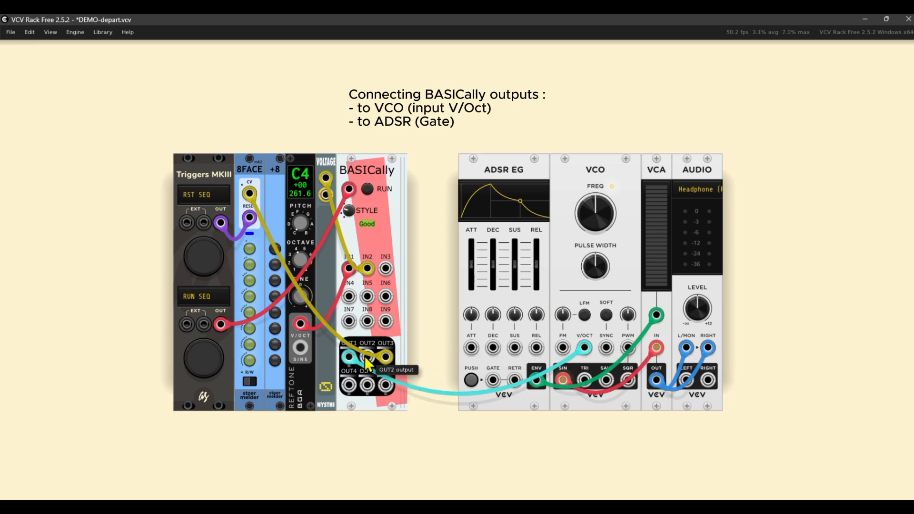
drag(367, 356, 493, 381)
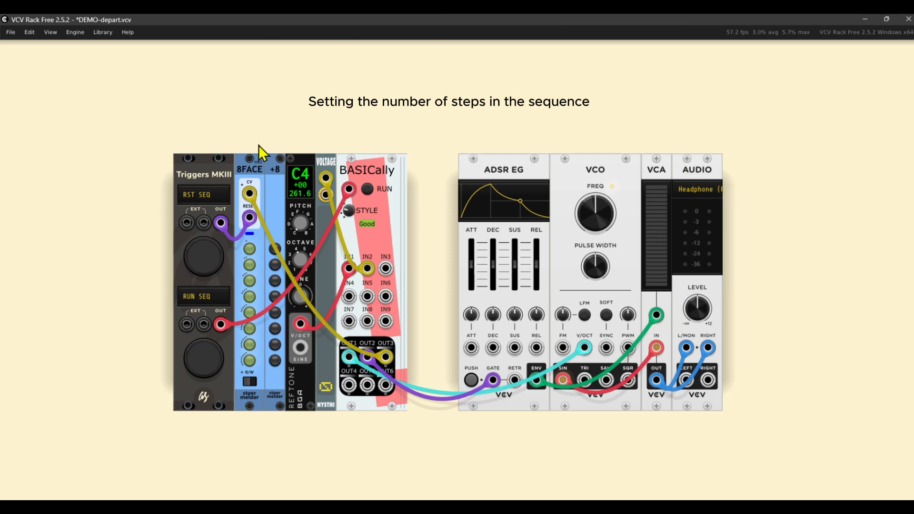
Set the number of slots in 8FACE to 15 so the sequence has 15 steps.
right_click(261, 179)
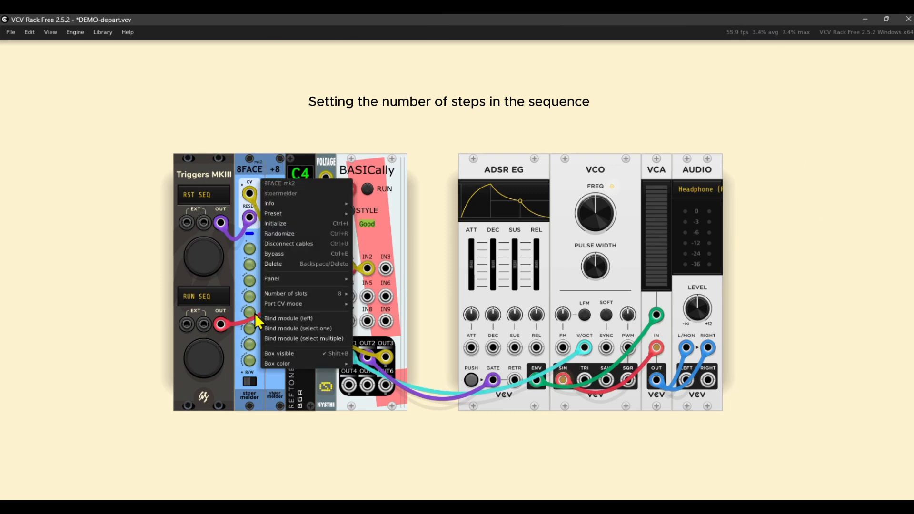
mouse_move(301, 293)
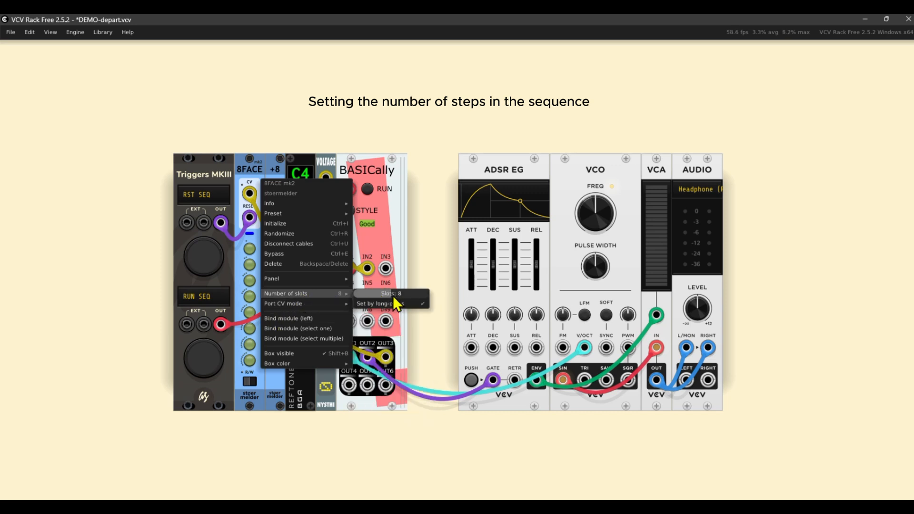
drag(393, 296, 425, 296)
click(432, 231)
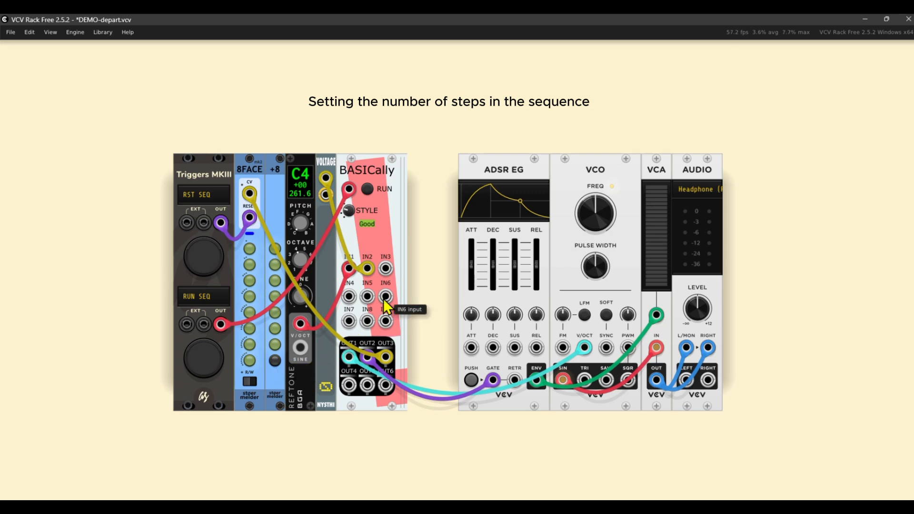
Bind both REFTONE and VOLTAGE to the 15-slot 8FACE as a multiple-module selection.
right_click(244, 179)
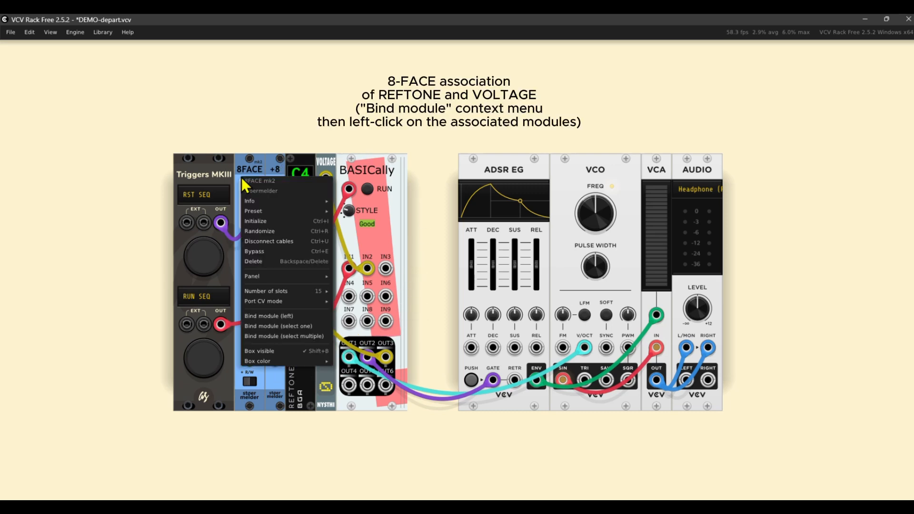
click(269, 336)
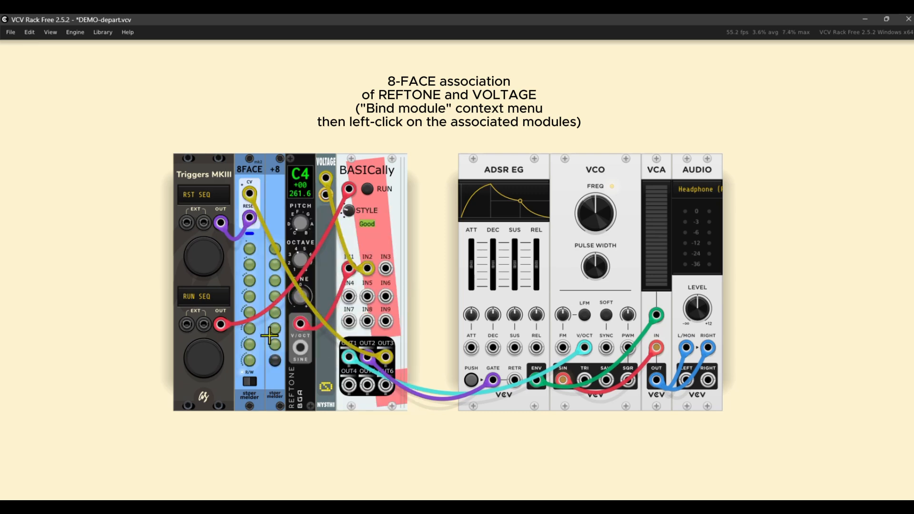
click(303, 162)
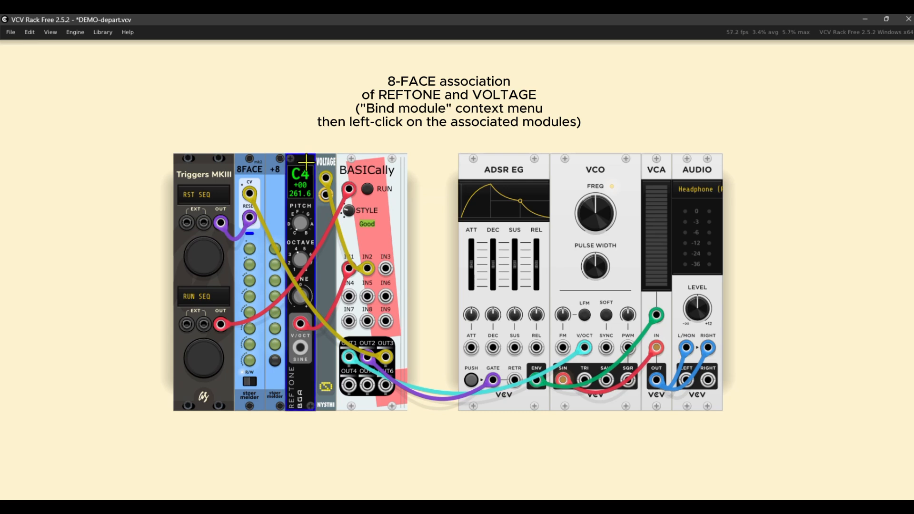
click(327, 163)
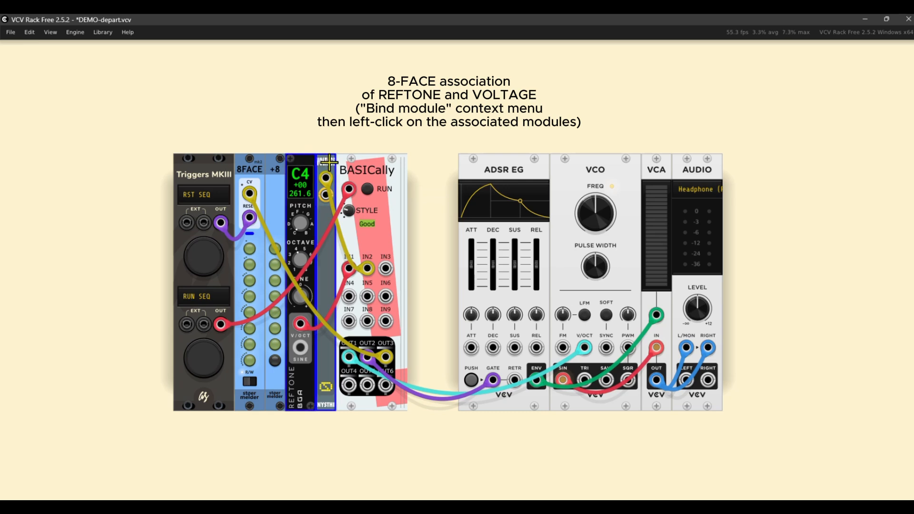
click(429, 180)
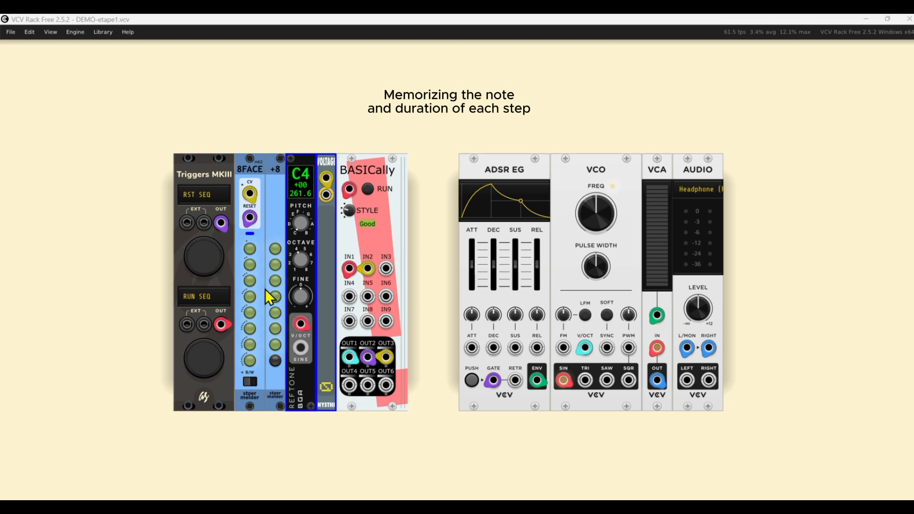
Set REFTONE to A4 with its duration in VOLTAGE, store both in 8FACE's first slot, and return to read mode.
click(249, 247)
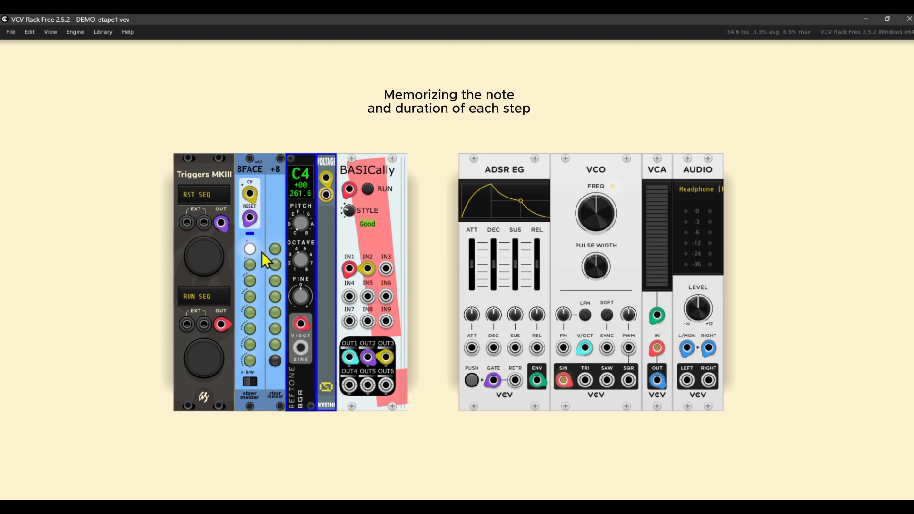
drag(300, 225, 300, 180)
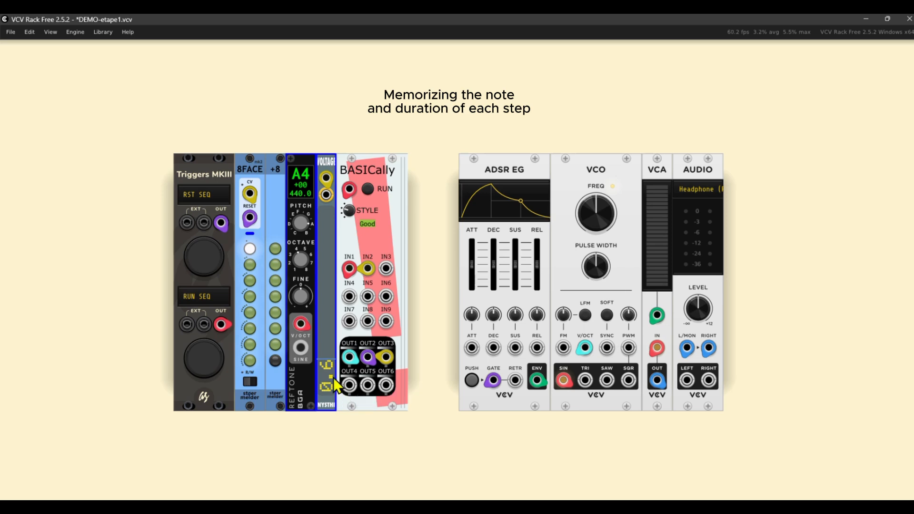
click(256, 380)
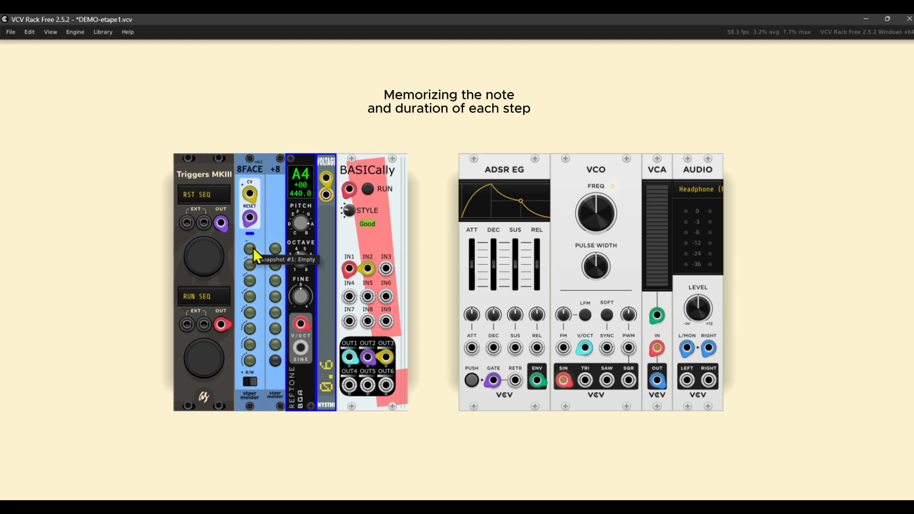
click(250, 249)
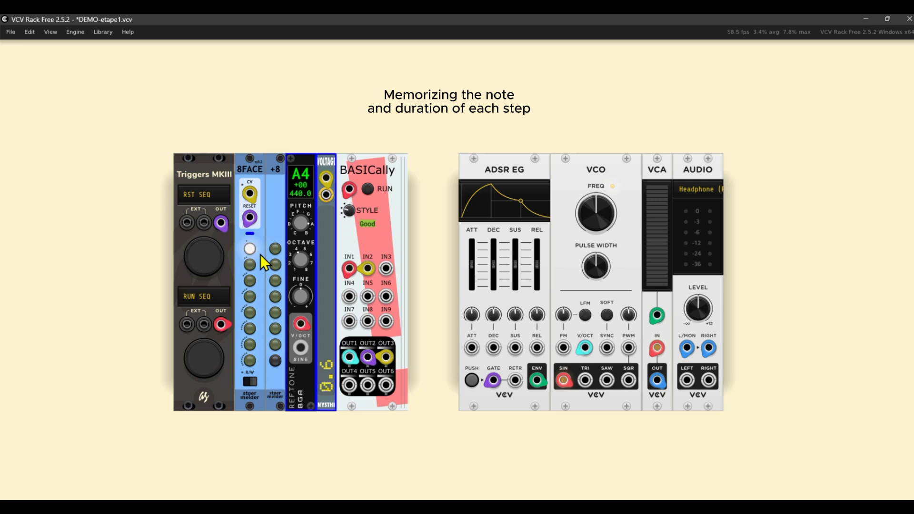
click(249, 382)
click(249, 382)
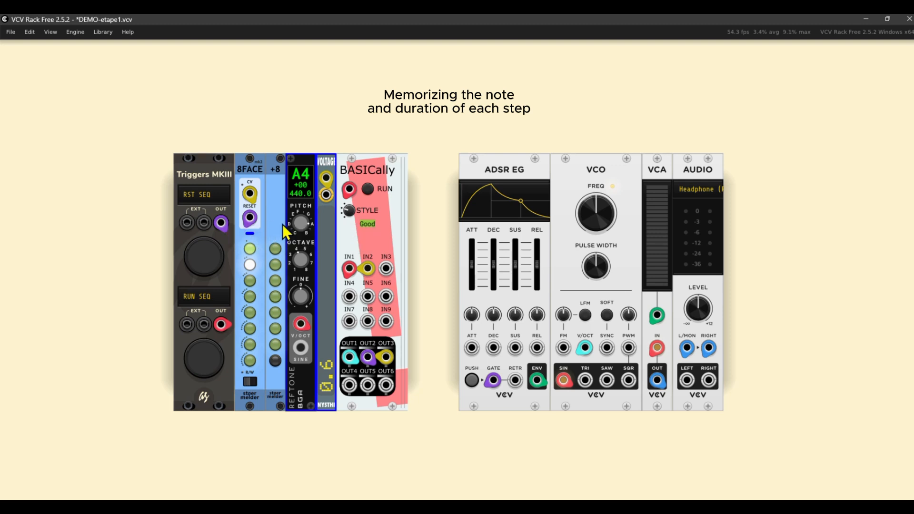
Set REFTONE to E4 and VOLTAGE to 0.25, store them in 8FACE's second slot, and return to read mode.
drag(301, 223, 300, 238)
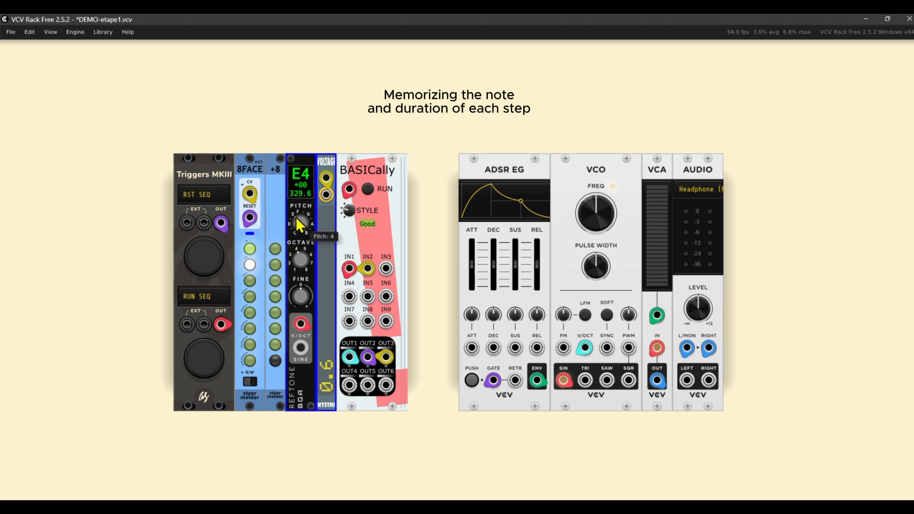
click(326, 365)
text(25)
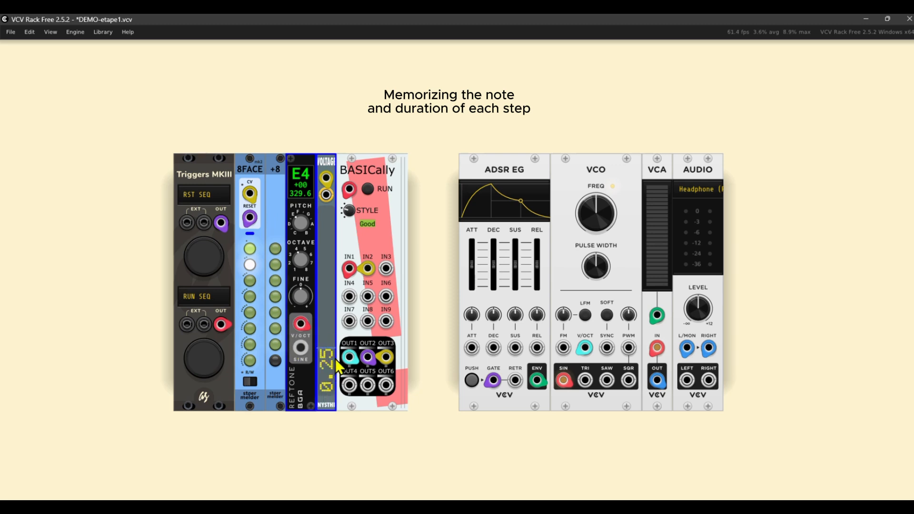
click(252, 384)
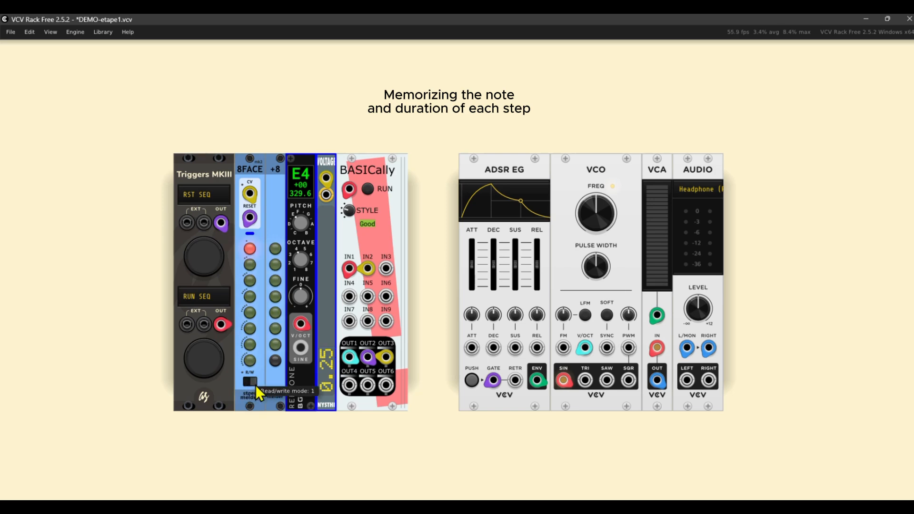
click(252, 265)
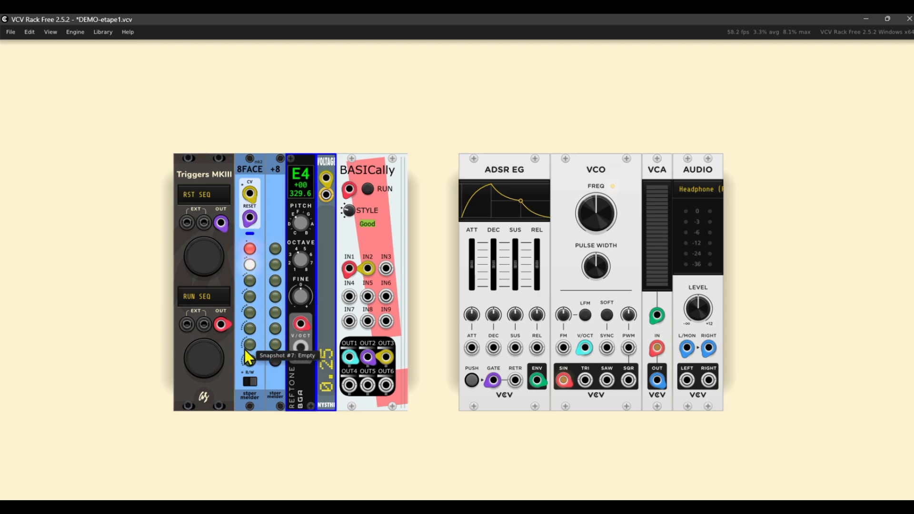
click(245, 382)
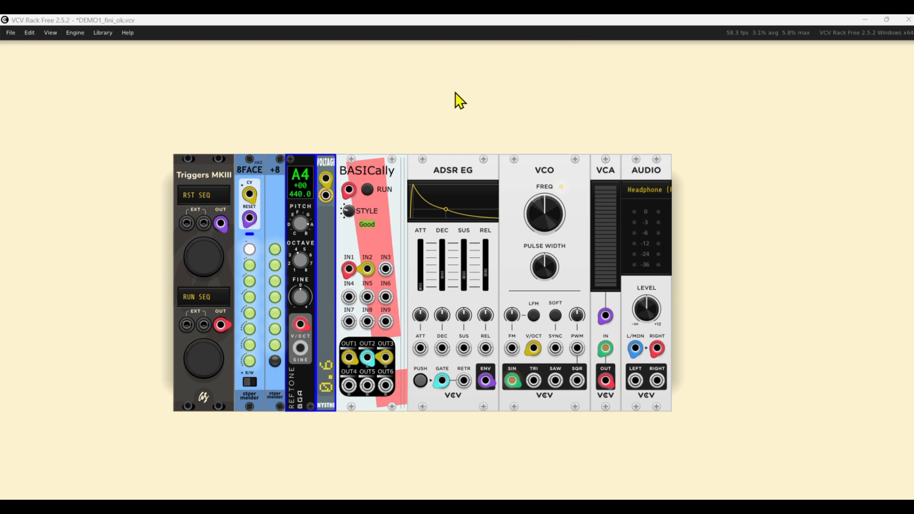
Recall the second and third 8FACE snapshots to check their stored notes and durations.
click(249, 270)
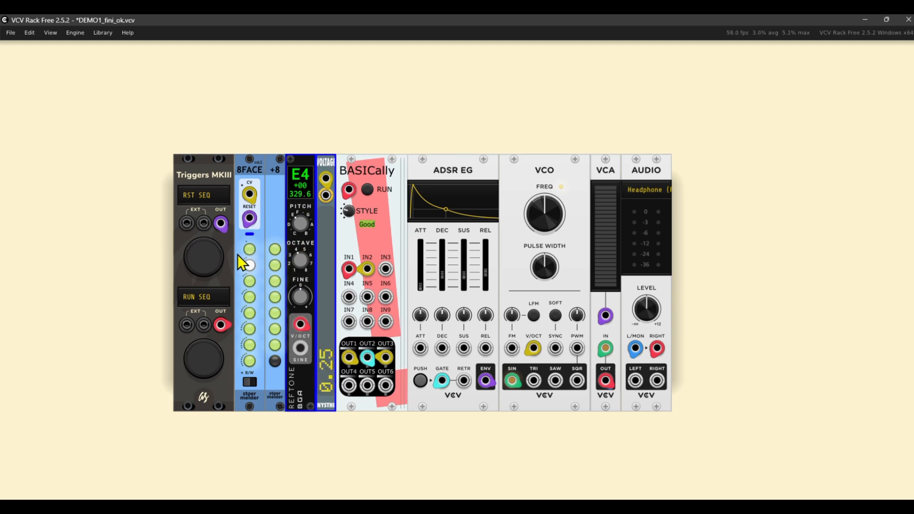
click(251, 281)
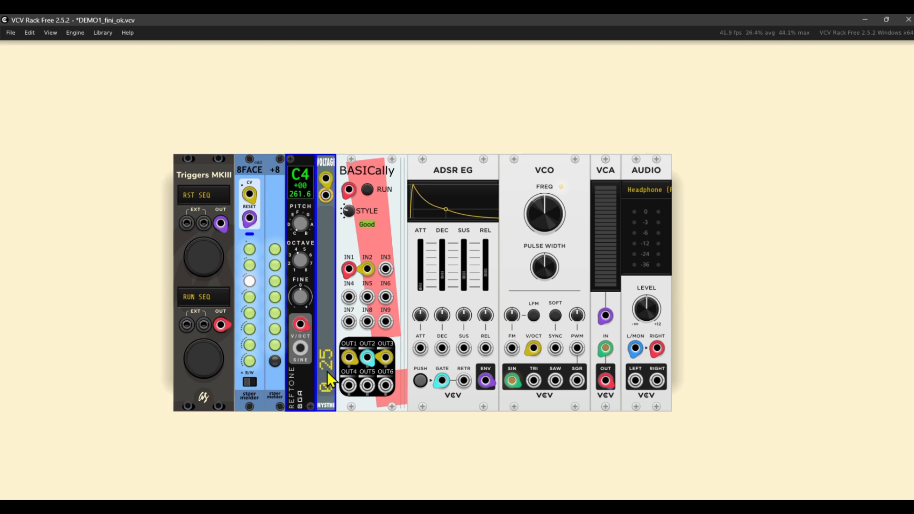
Recall the fourth and fifth 8FACE snapshots to check their stored notes and durations.
click(253, 297)
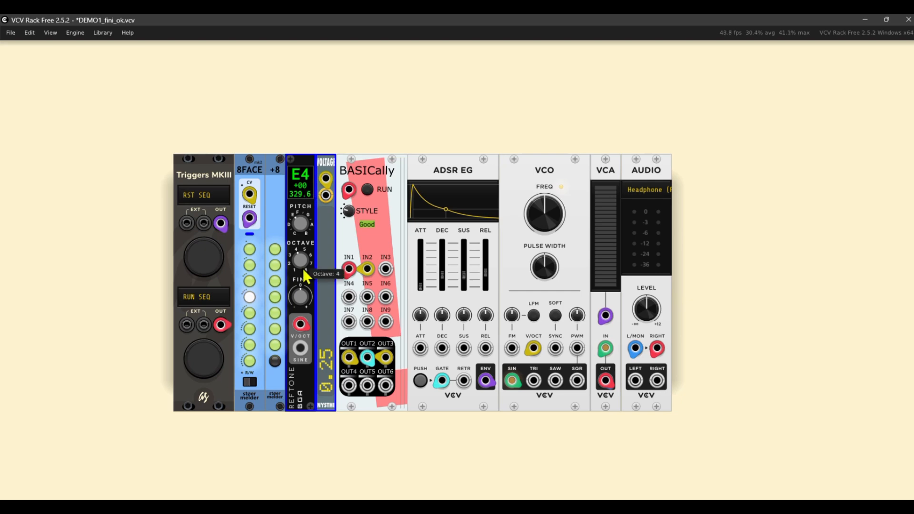
click(250, 314)
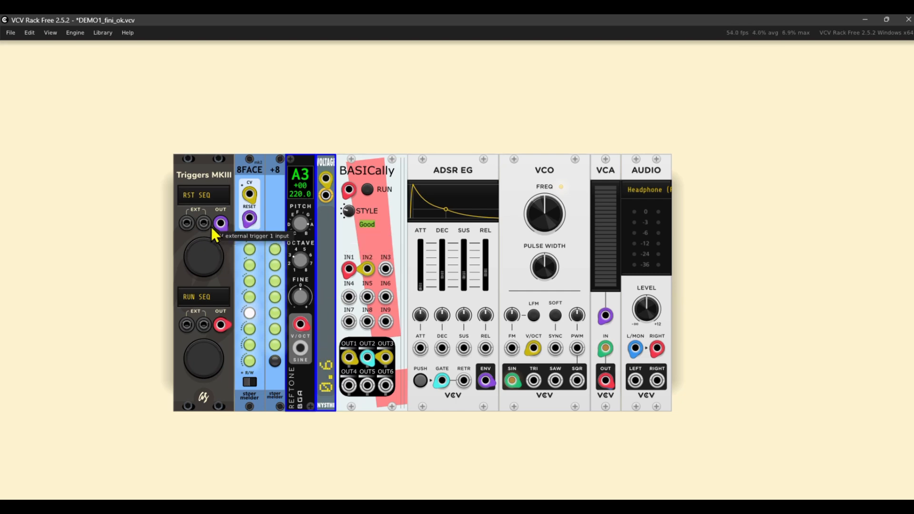
Play the sequence from its first slot using the Triggers MKIII reset and run triggers, and stop it by switching BASICally's looping off.
click(201, 251)
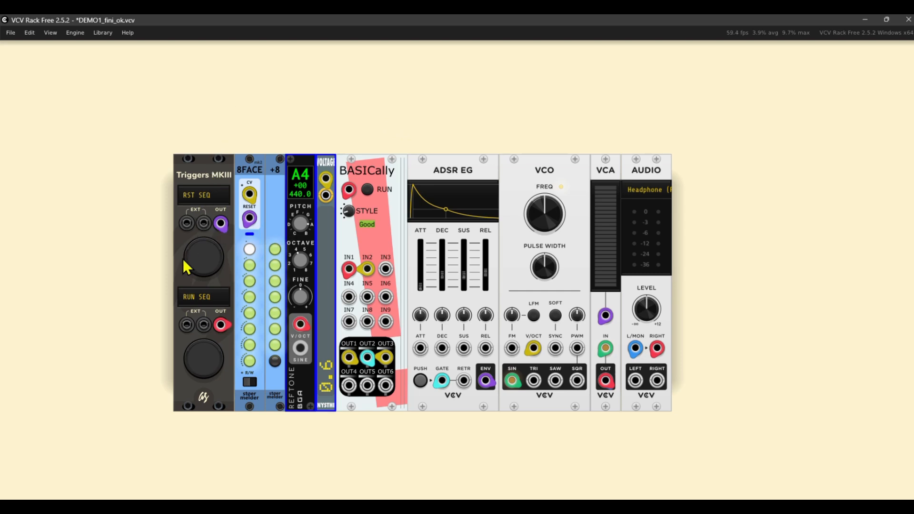
click(207, 349)
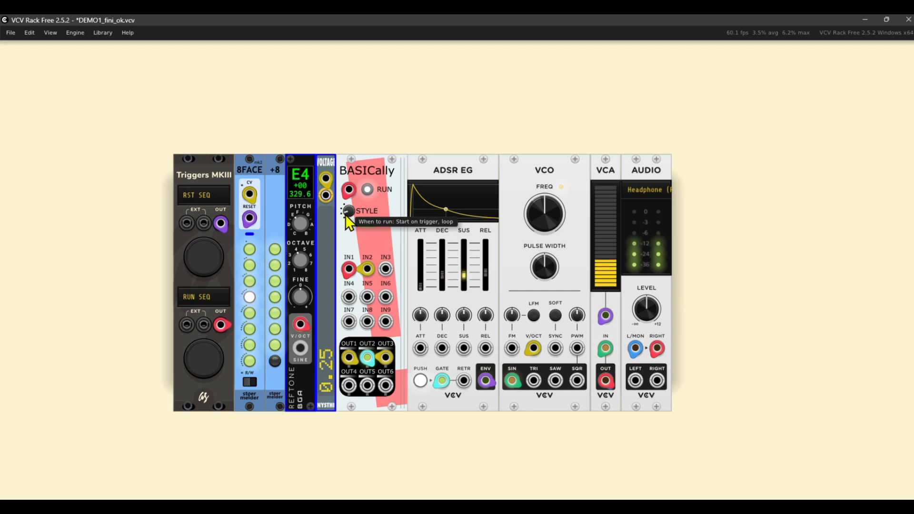
drag(345, 214, 345, 205)
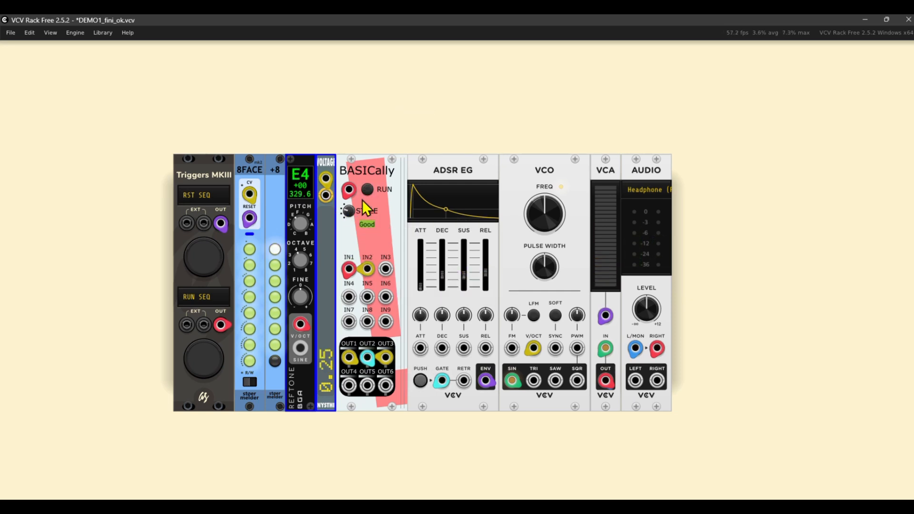
Replay the sequence from the first slot with BASICally's style at "Start on trigger, loop", and stop it with "Start on trigger, don't loop".
click(211, 253)
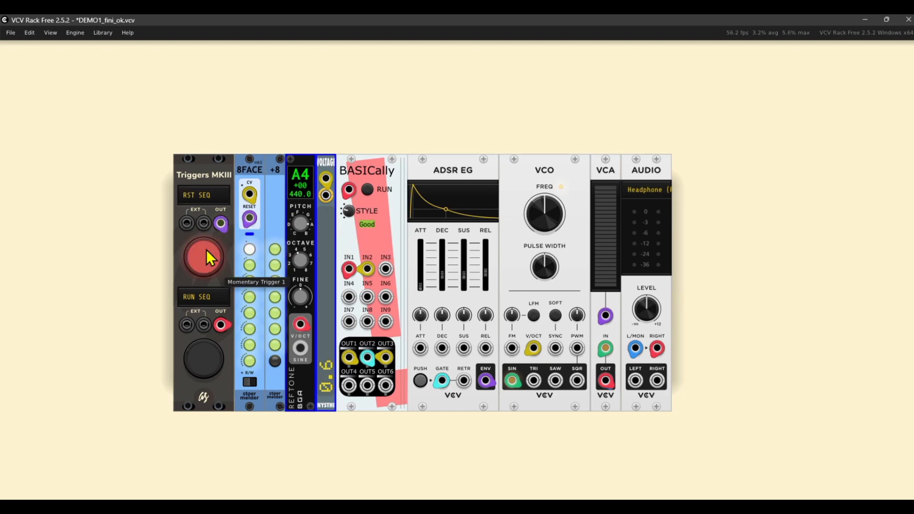
drag(349, 212, 349, 202)
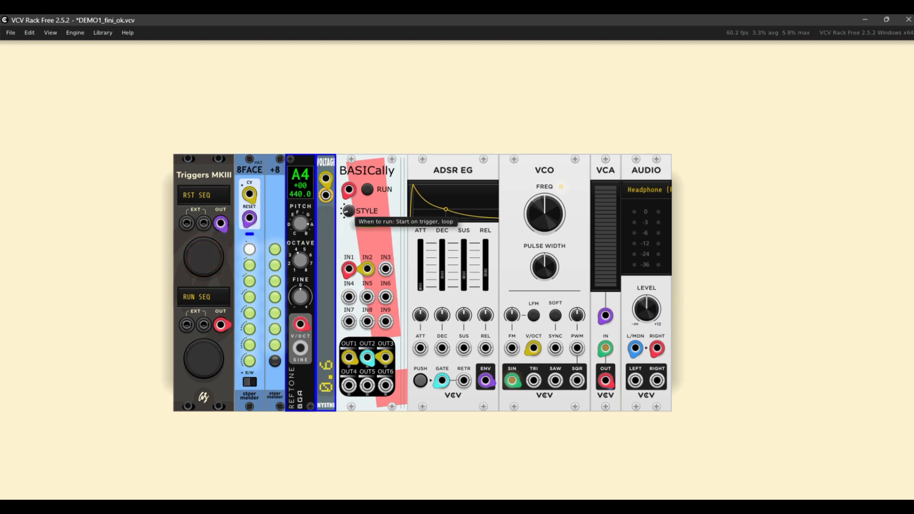
click(208, 353)
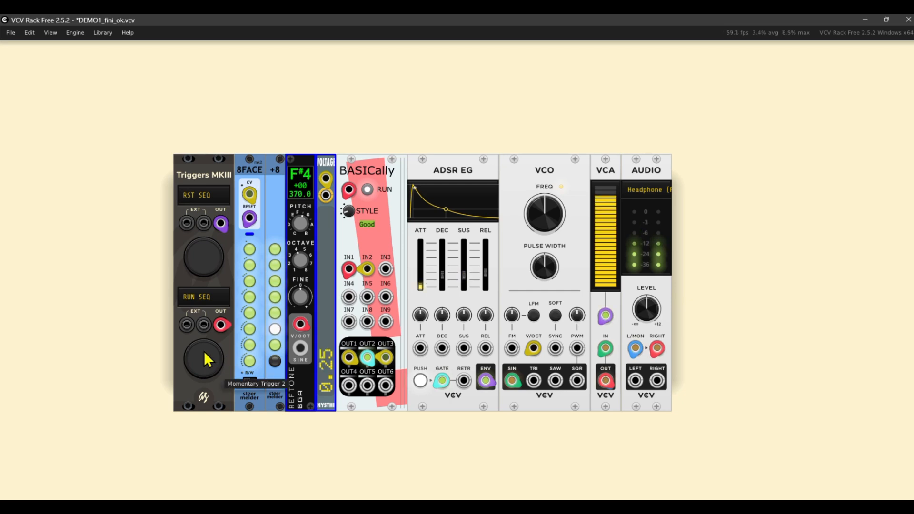
mouse_move(351, 214)
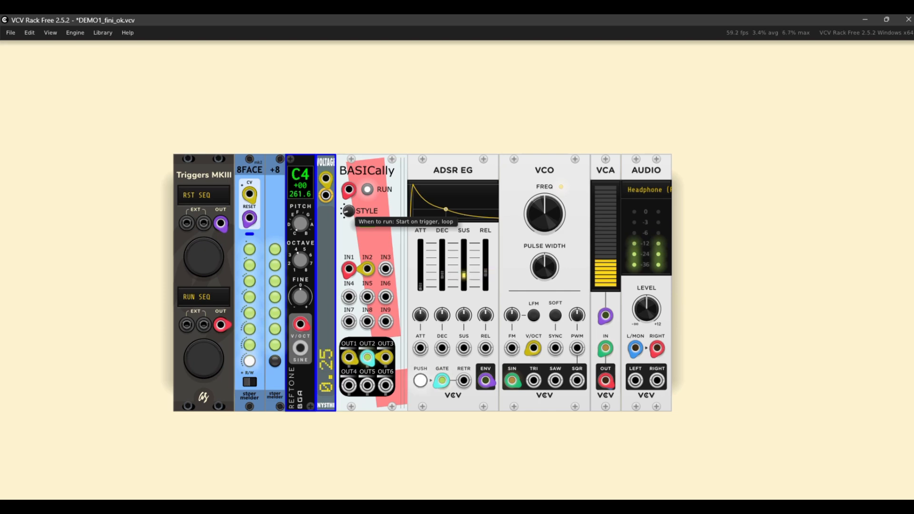
drag(349, 211, 350, 201)
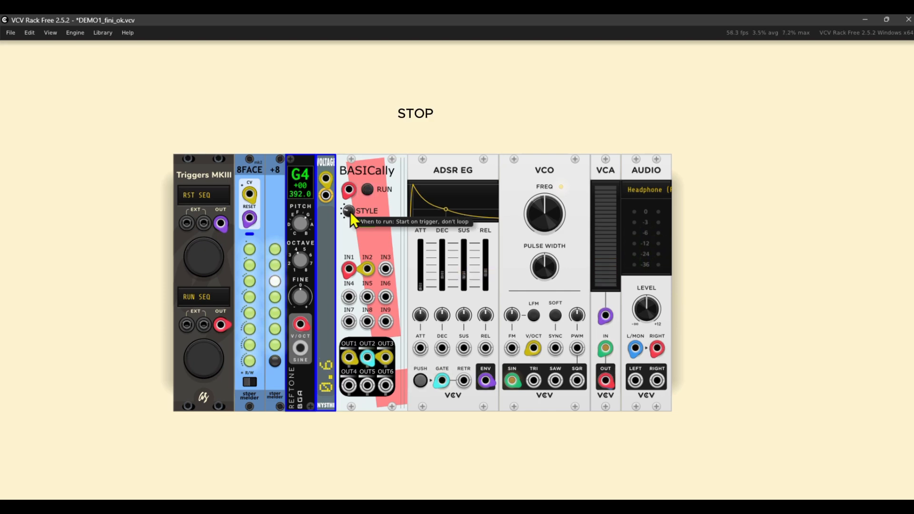